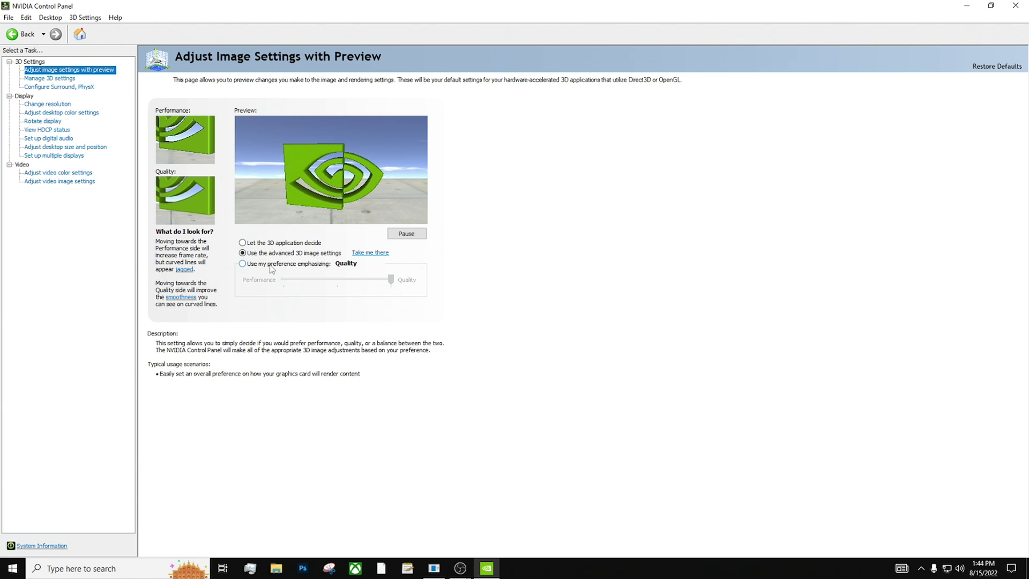
Bring up Manage 3D Settings, keep Antialiasing - Gamma correction On and scroll the global features.
mouse_move(308, 259)
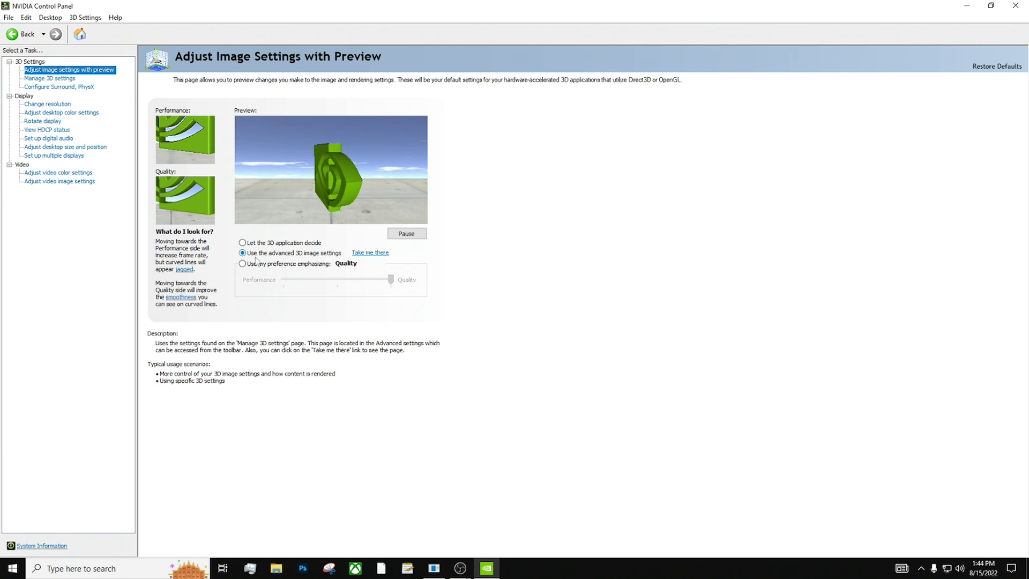
click(52, 80)
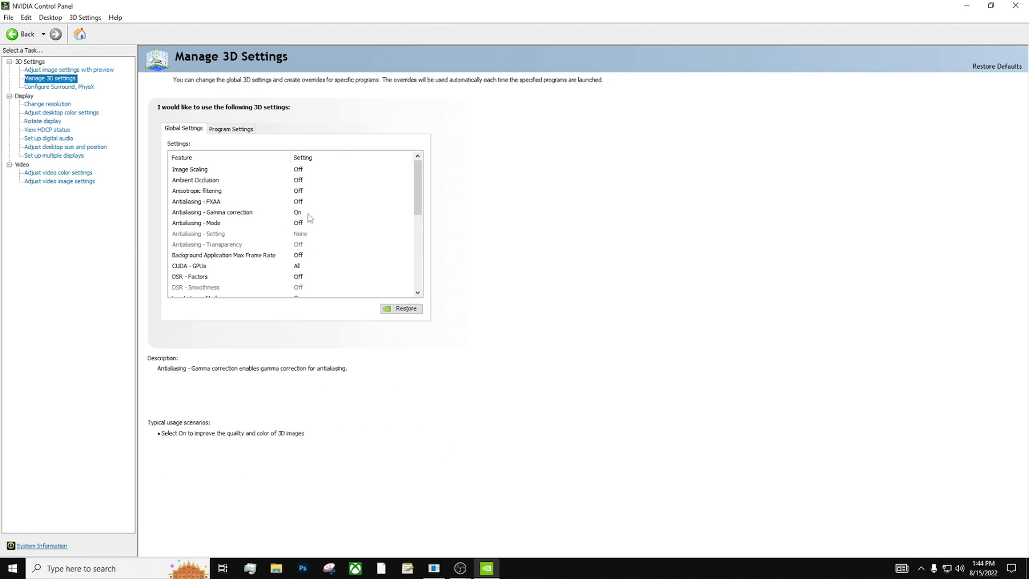
click(298, 215)
click(299, 216)
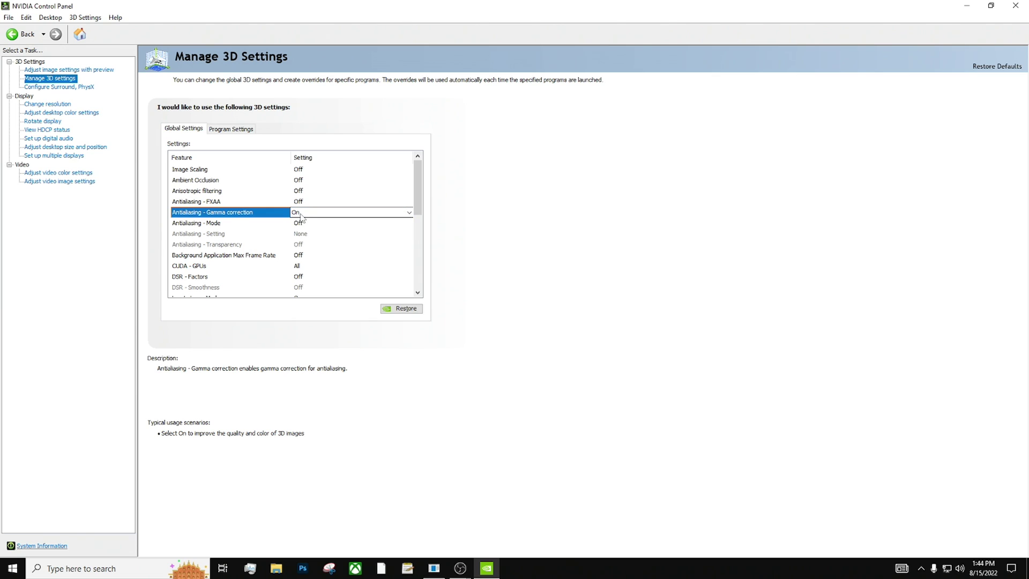
drag(418, 186, 414, 223)
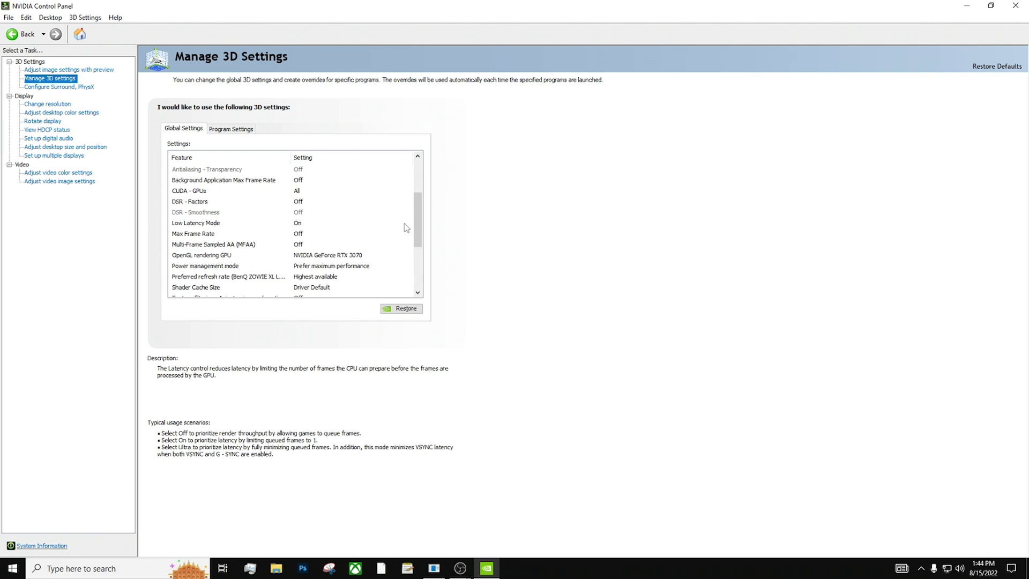
click(319, 259)
Render OpenGL on the NVIDIA GeForce RTX 3070 and keep power mode at Prefer maximum performance.
click(320, 257)
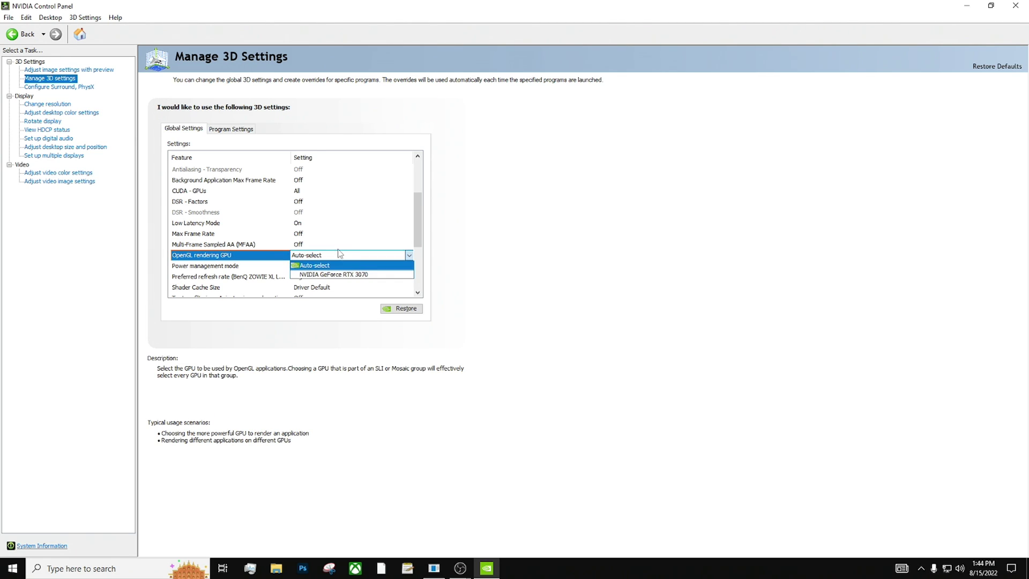
click(319, 275)
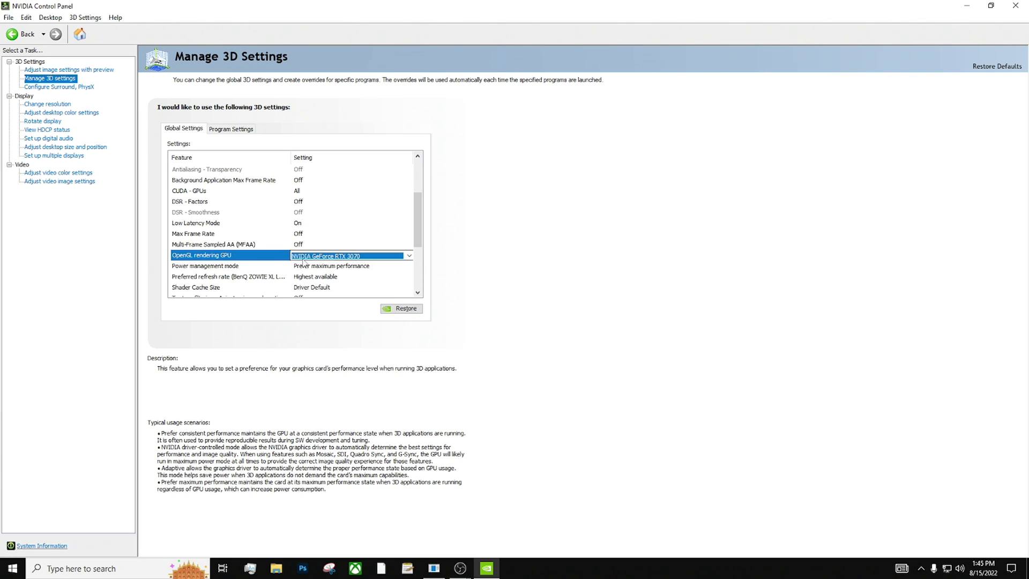
click(350, 268)
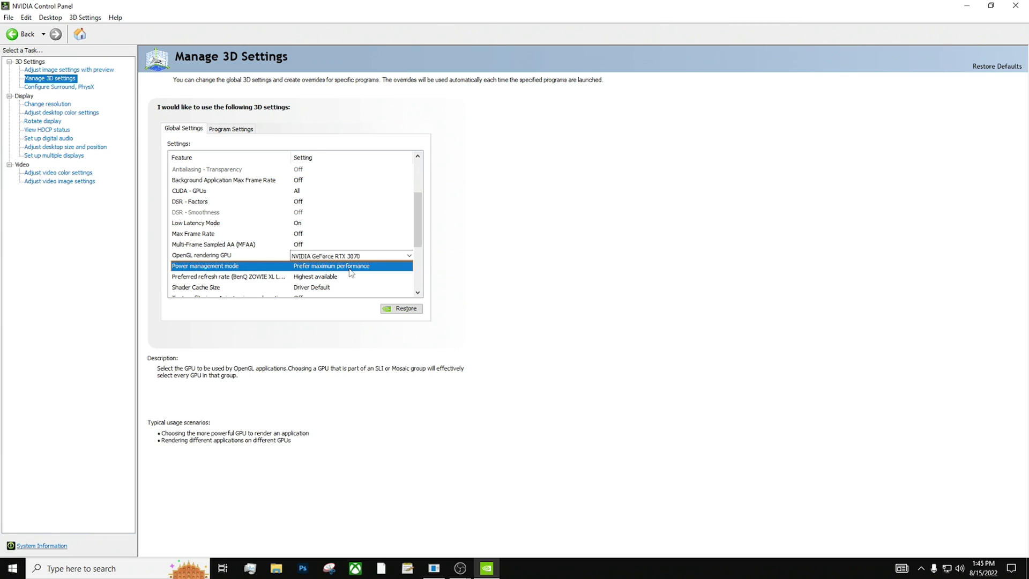
click(350, 267)
click(422, 260)
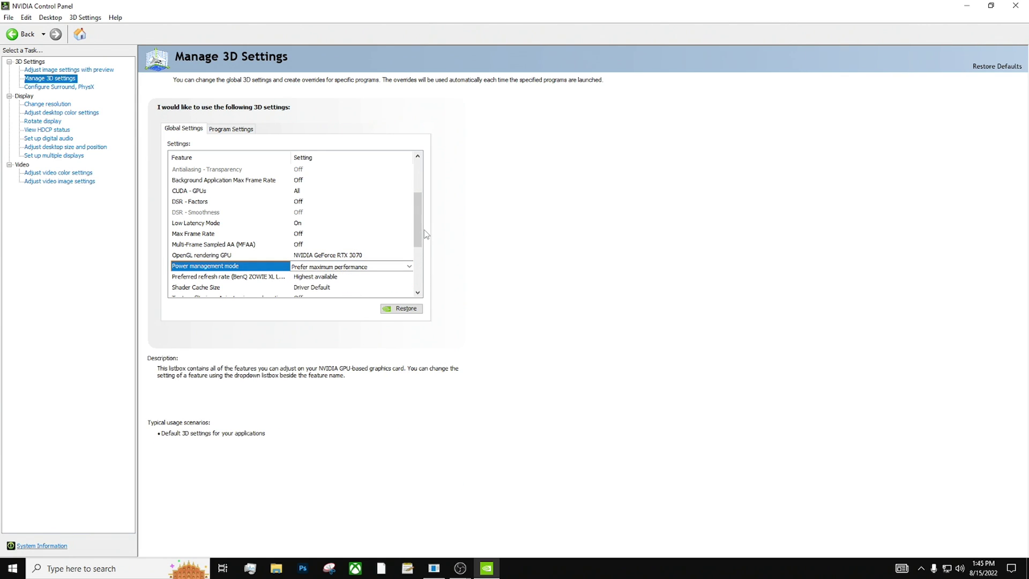
drag(419, 234, 414, 246)
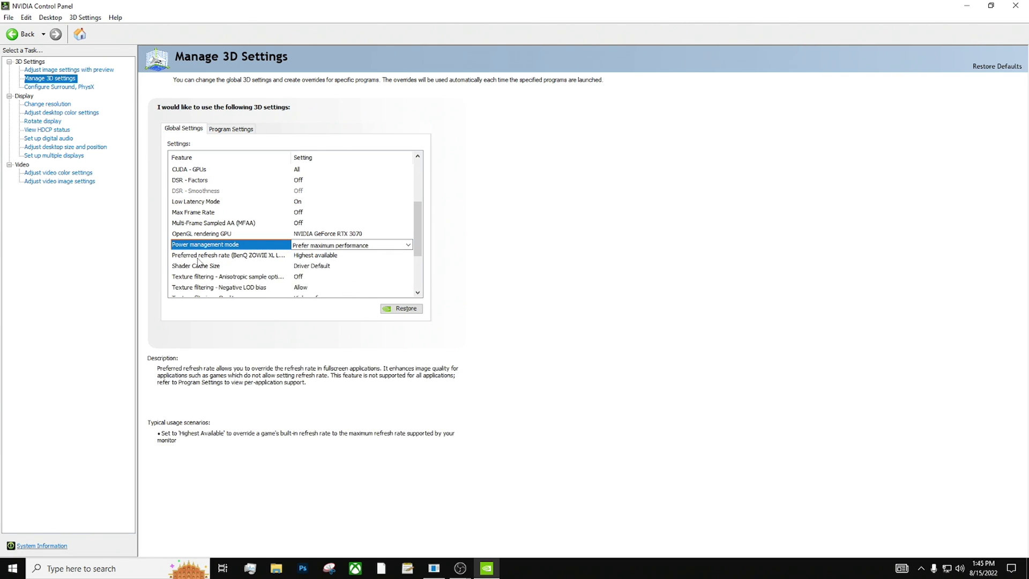
Keep Preferred refresh rate at Highest available and recheck the OpenGL rendering GPU.
click(319, 257)
click(319, 257)
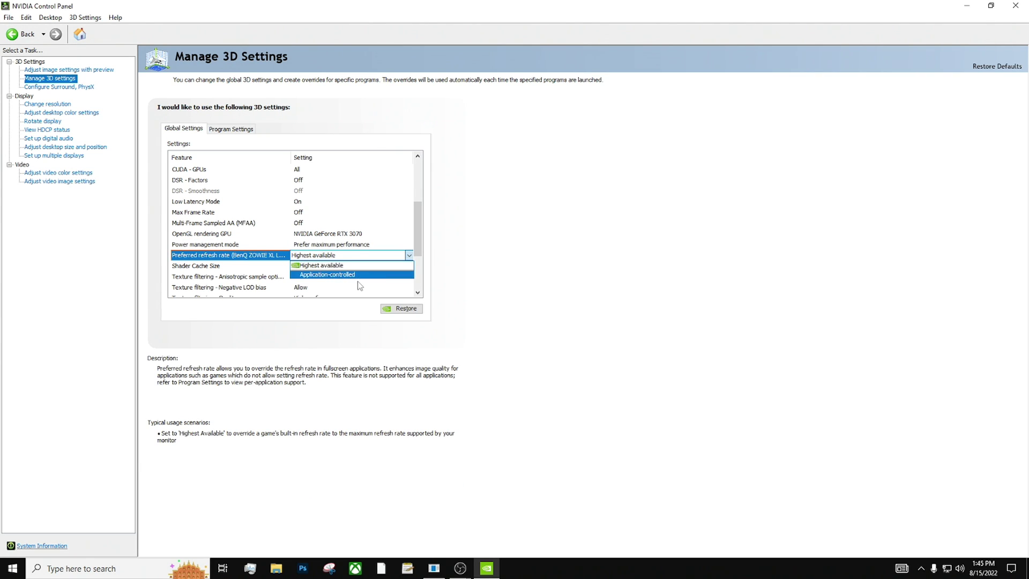
click(392, 264)
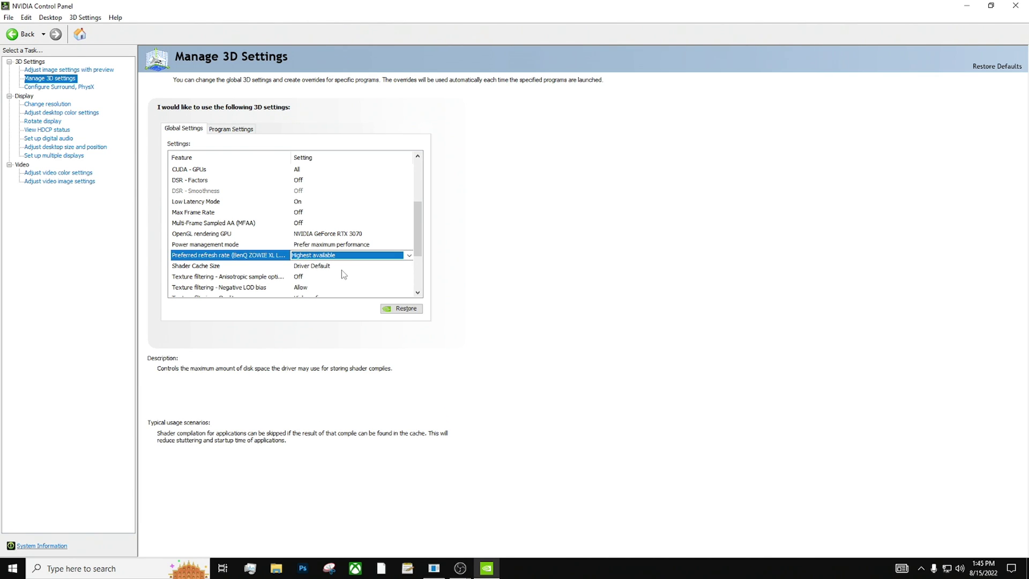
click(413, 233)
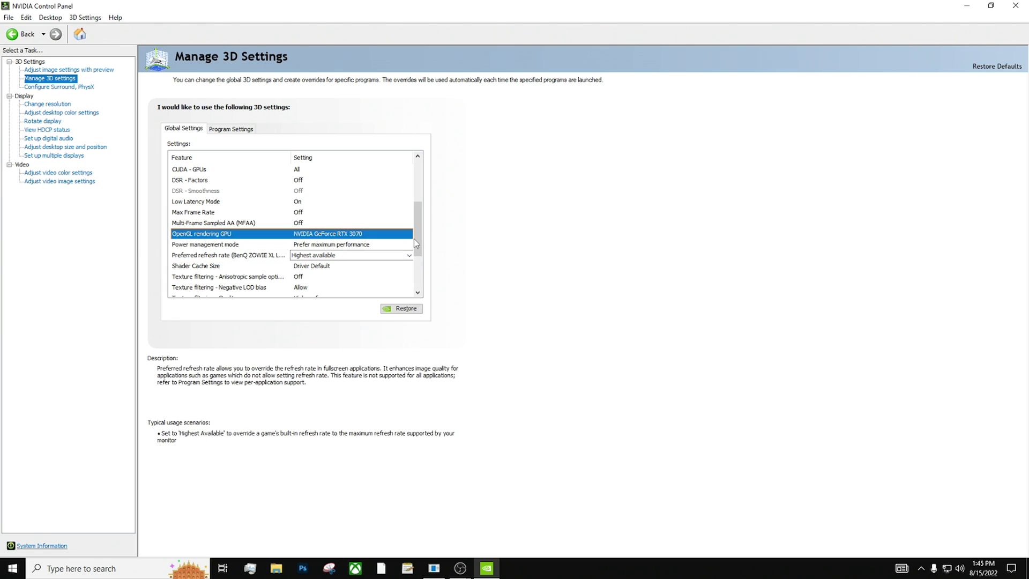
click(412, 234)
Keep Virtual Reality pre-rendered frames at 1, then go to the Configure Surround, PhysX page.
click(417, 241)
drag(418, 246, 406, 279)
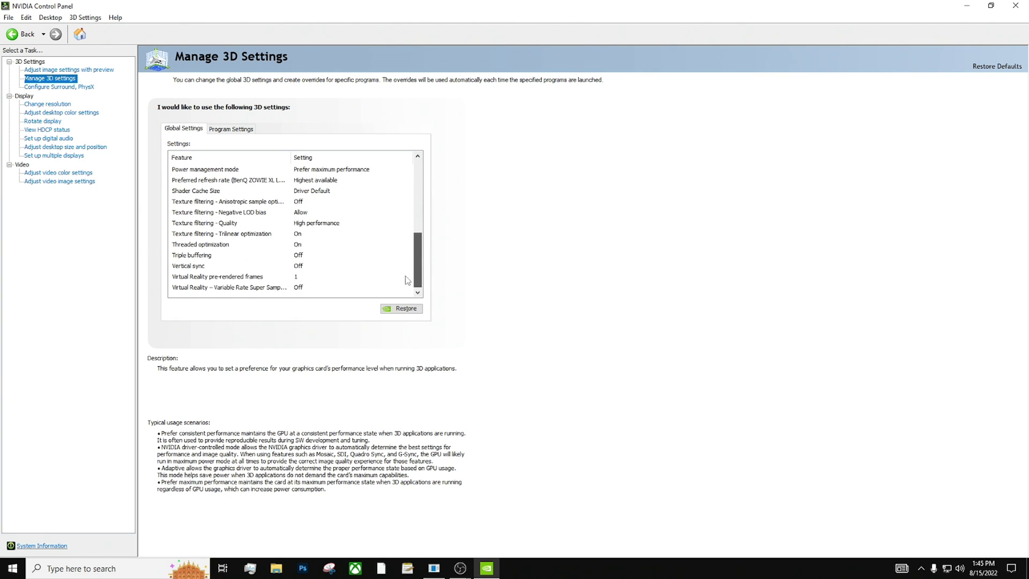
click(279, 278)
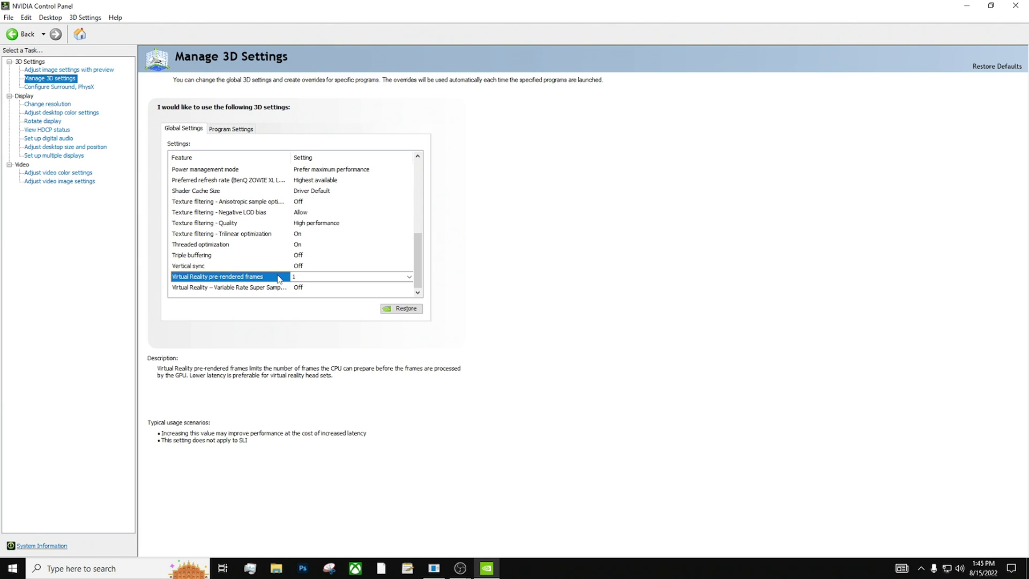
click(323, 277)
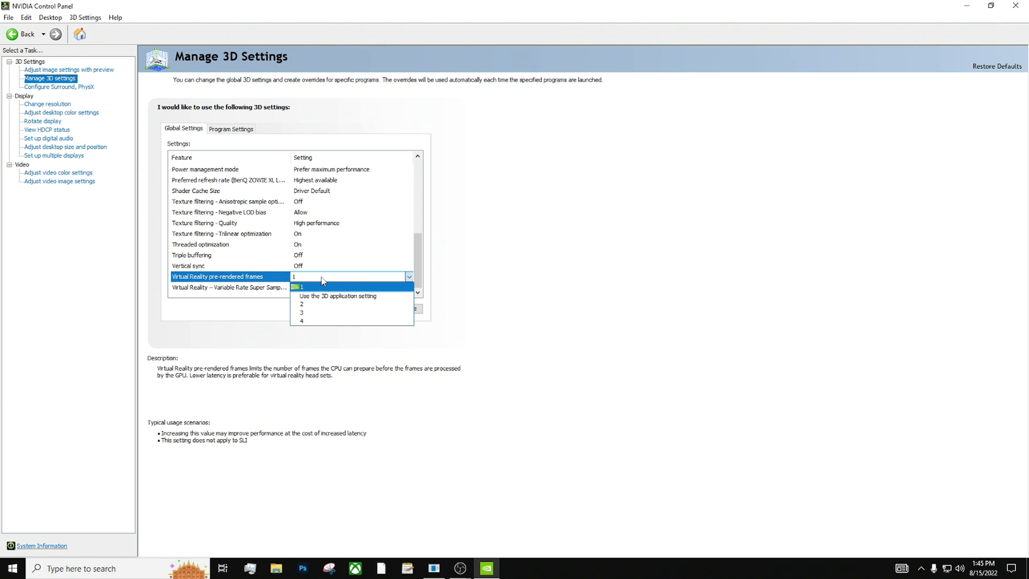
click(322, 280)
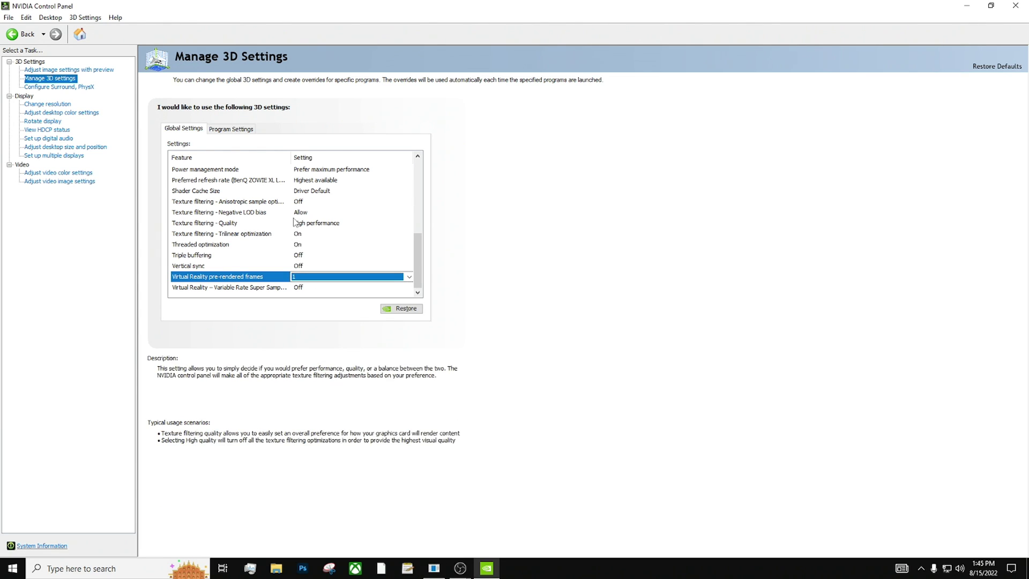
mouse_move(417, 249)
mouse_down()
mouse_move(433, 178)
mouse_move(408, 251)
mouse_up()
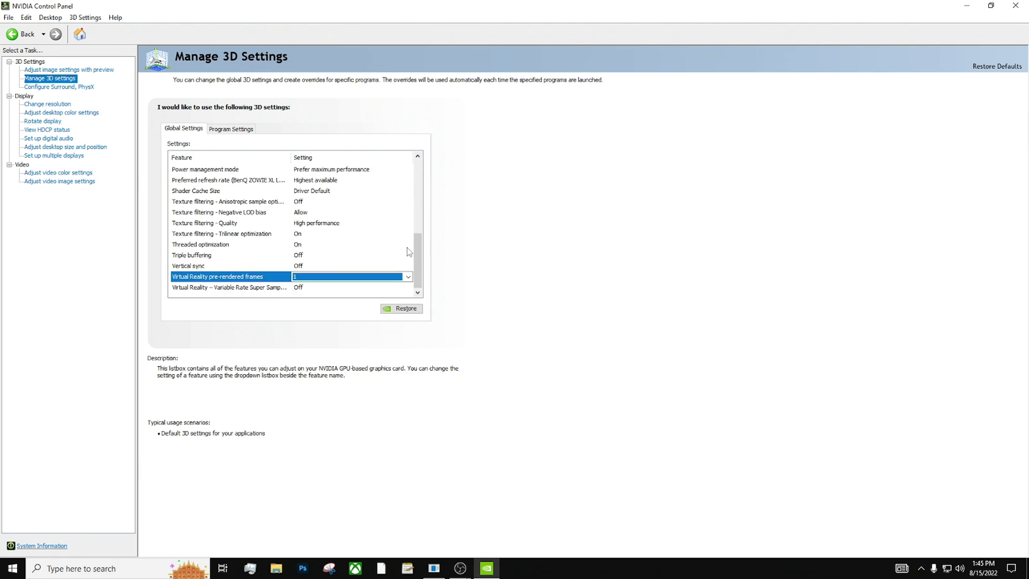
click(59, 87)
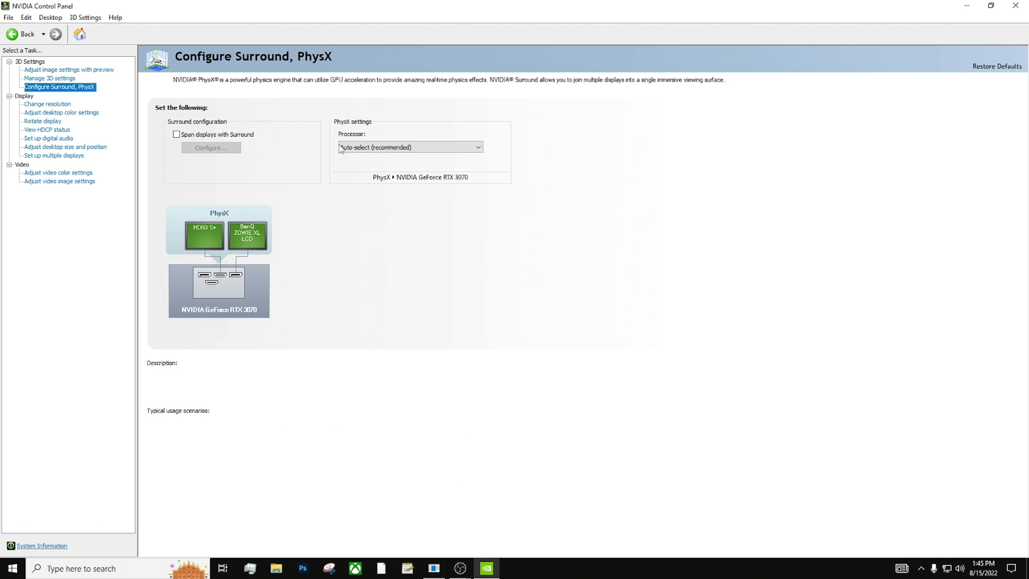
Show the Change Resolution page with the main display at 1920 × 1080, 240Hz.
click(47, 104)
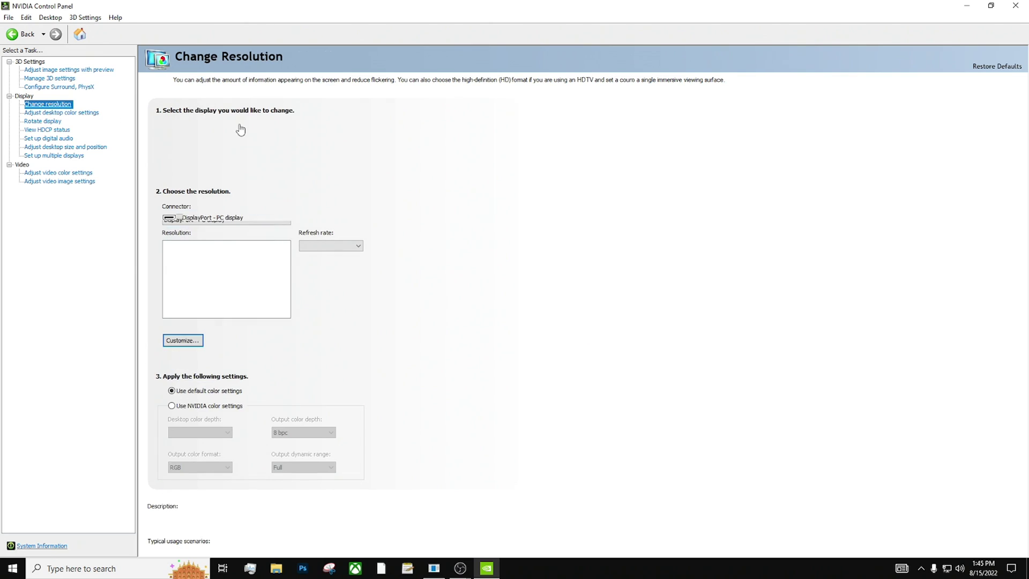
scroll(284, 261, down, 1)
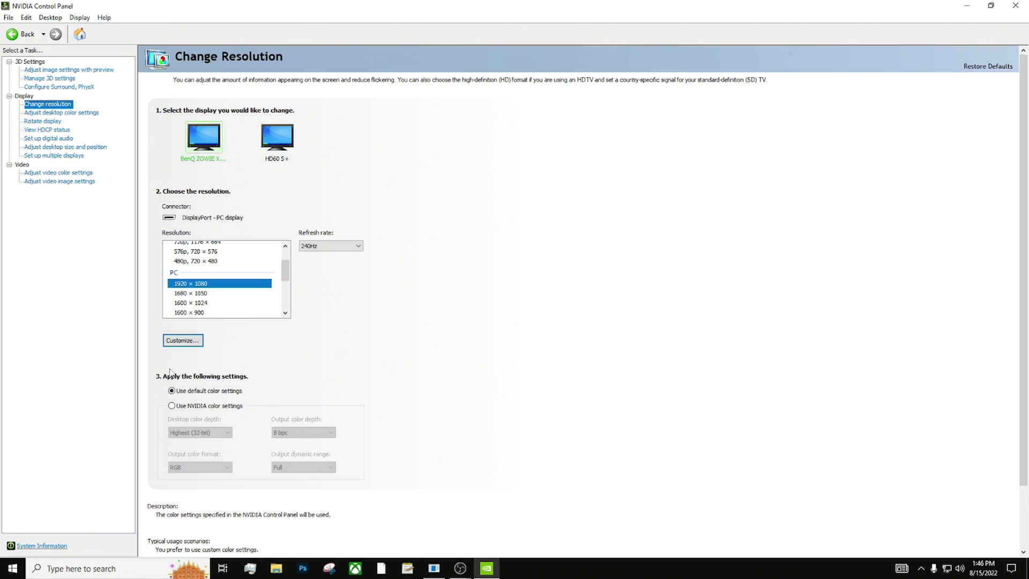
On the desktop colour page, nudge digital vibrance to 58% and raise gamma.
click(62, 114)
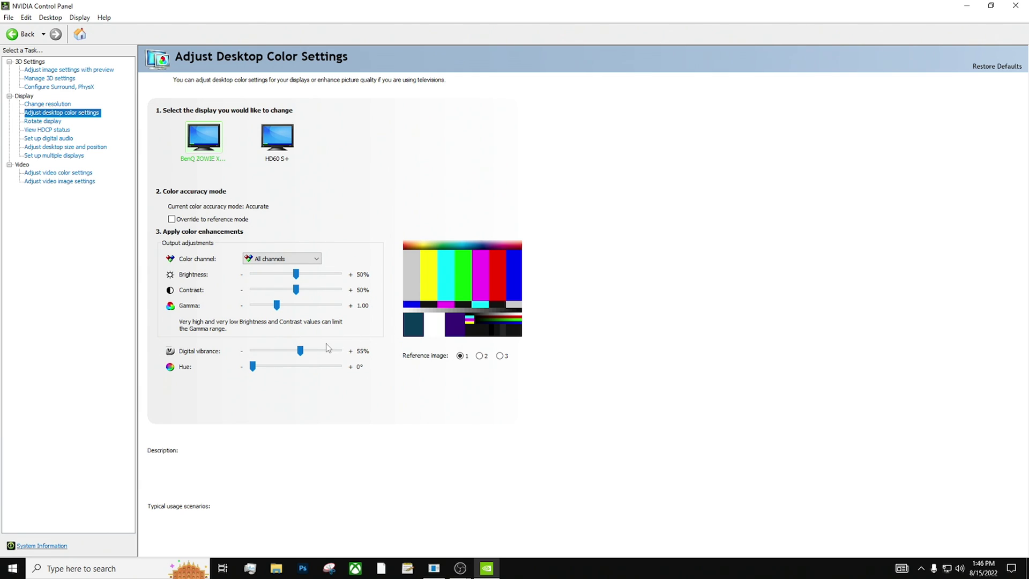
mouse_move(324, 291)
mouse_move(181, 354)
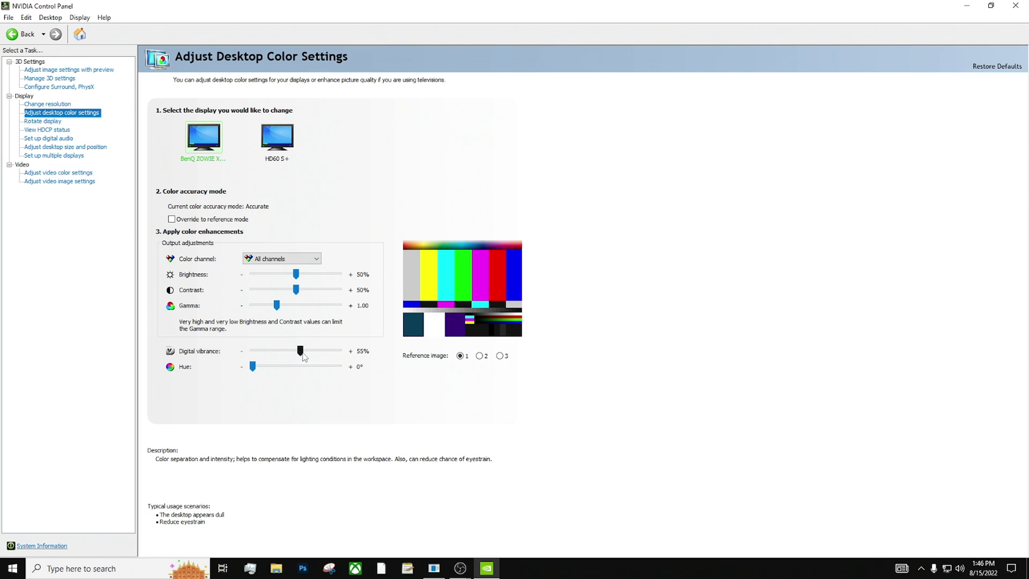
drag(302, 352, 305, 352)
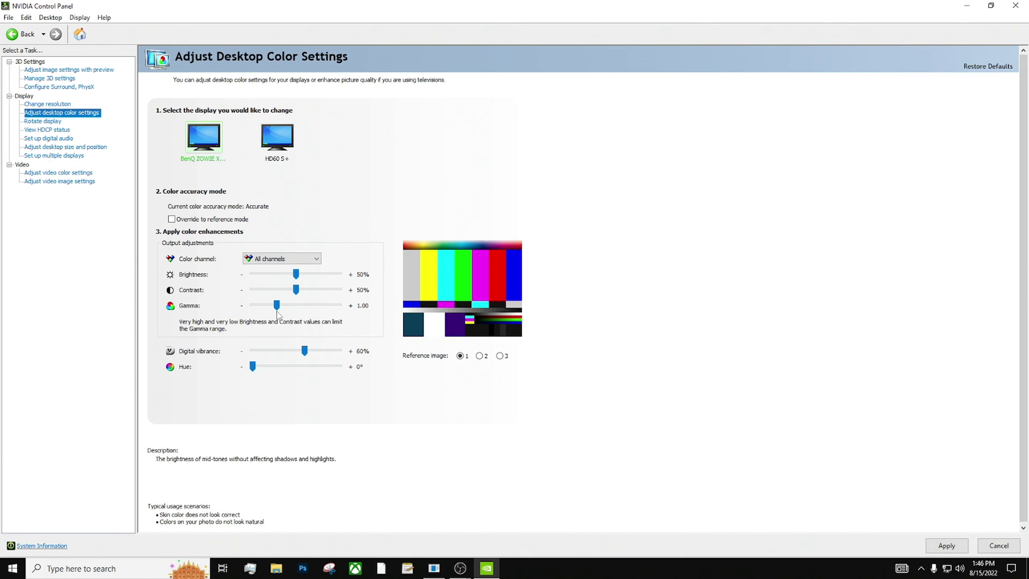
mouse_move(277, 307)
mouse_down()
mouse_move(339, 319)
mouse_move(279, 310)
mouse_up()
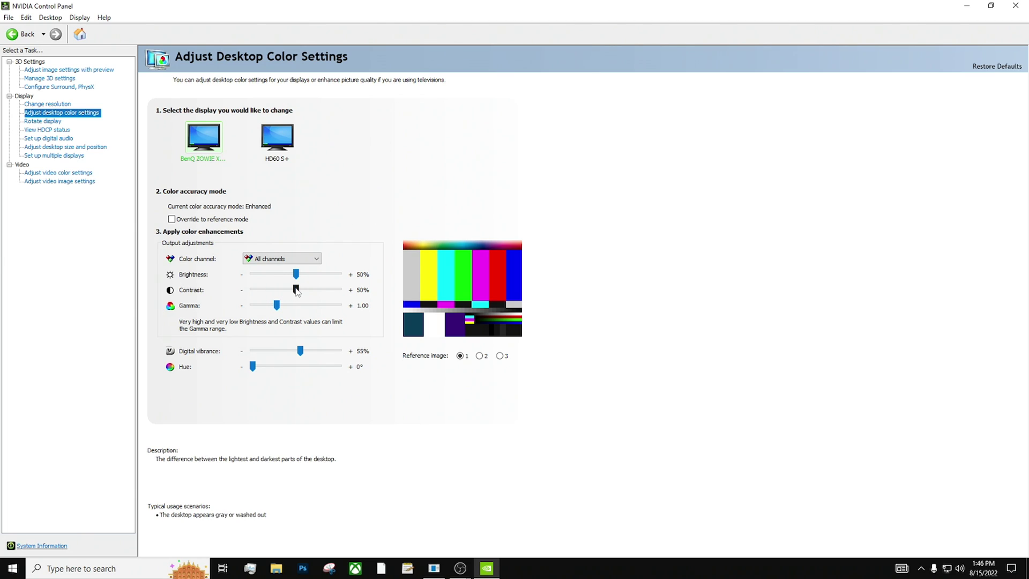
Bring contrast back down, settle brightness at 55% and raise digital vibrance to 60%.
drag(298, 291, 301, 296)
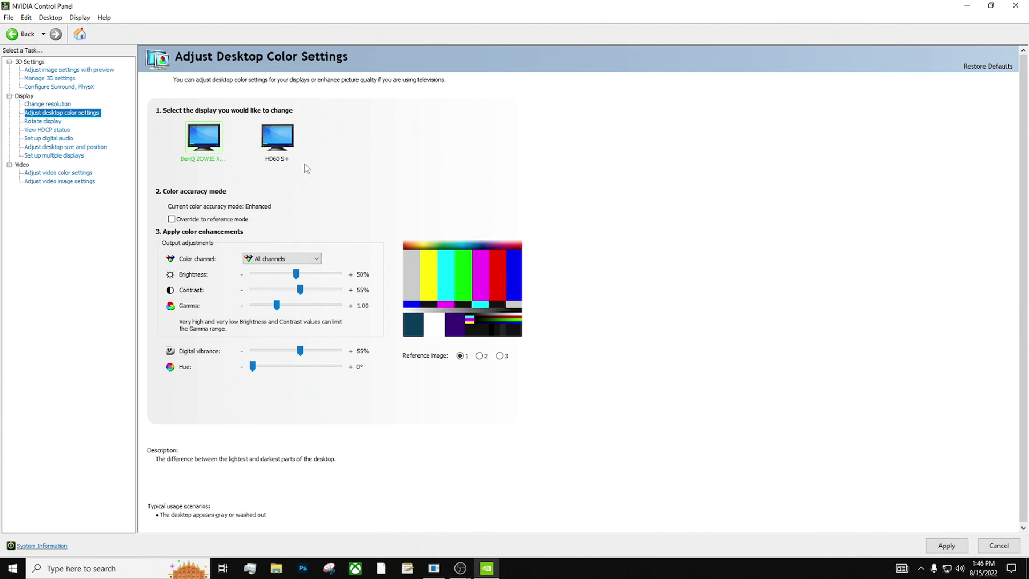
drag(300, 290, 371, 302)
drag(339, 290, 305, 276)
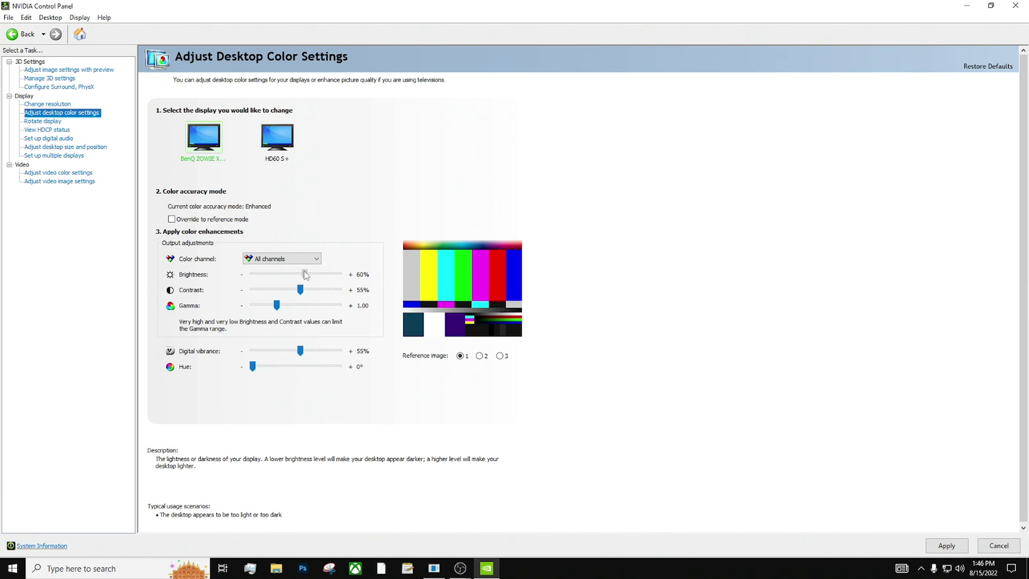
drag(306, 276, 304, 274)
drag(301, 275, 301, 275)
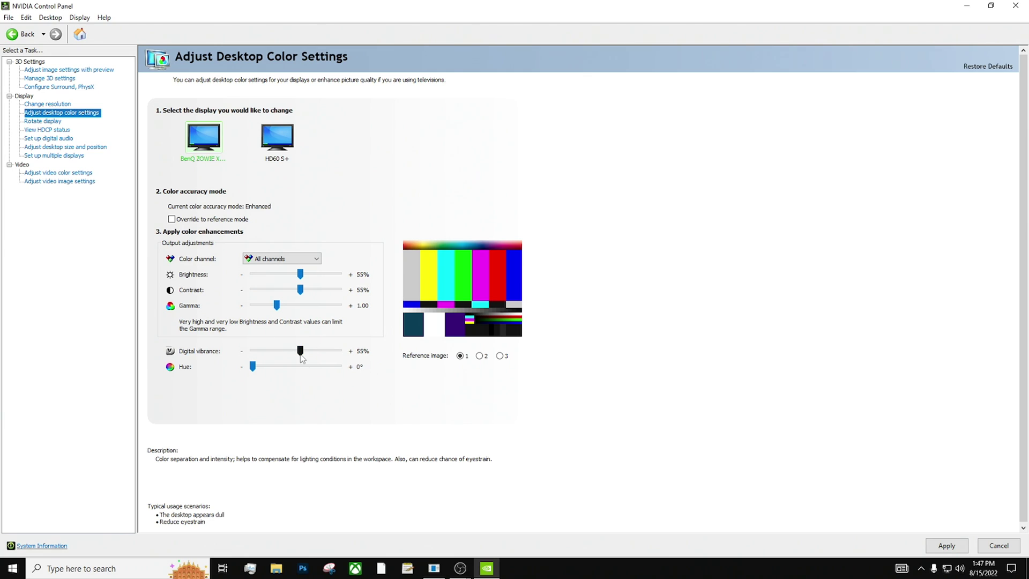
drag(305, 349, 305, 349)
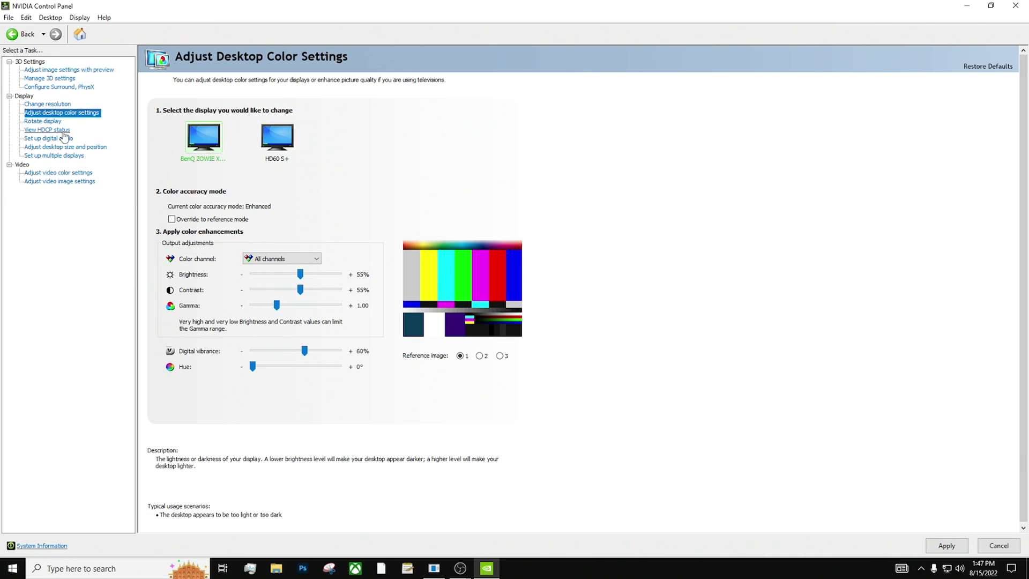
Apply the colour changes, then look through rotation, HDCP, digital audio and desktop size pages.
click(944, 544)
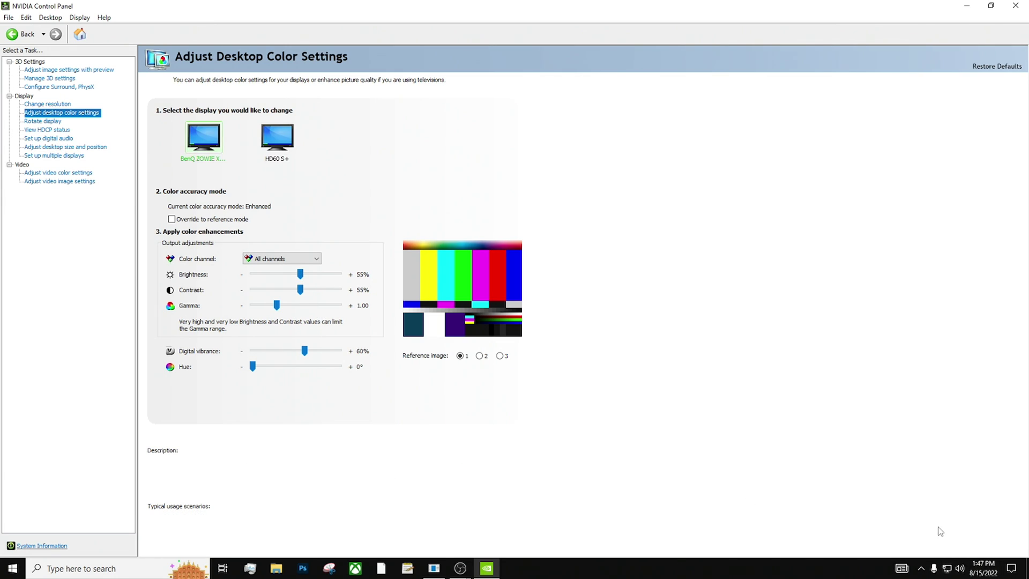
click(43, 121)
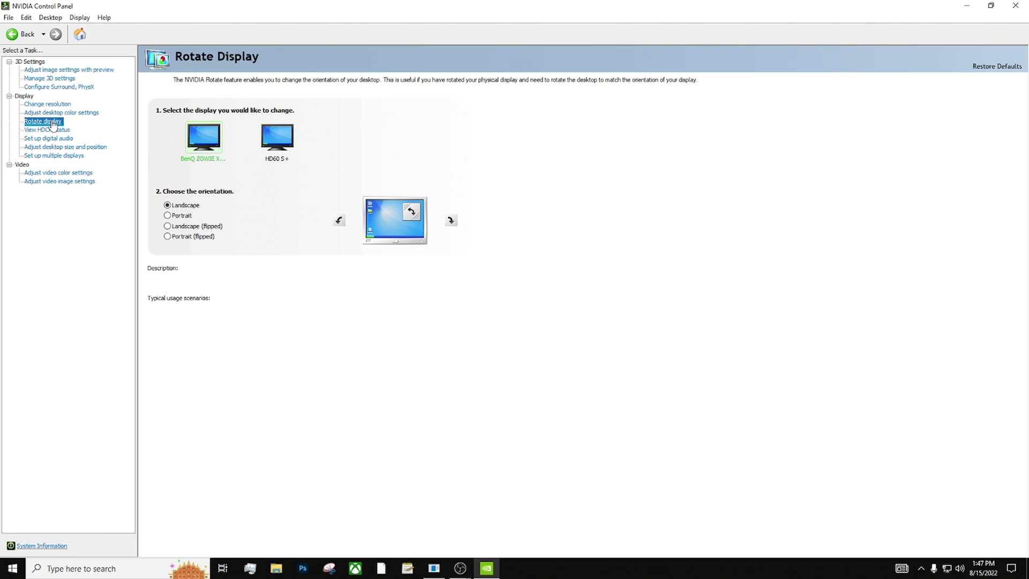
click(51, 132)
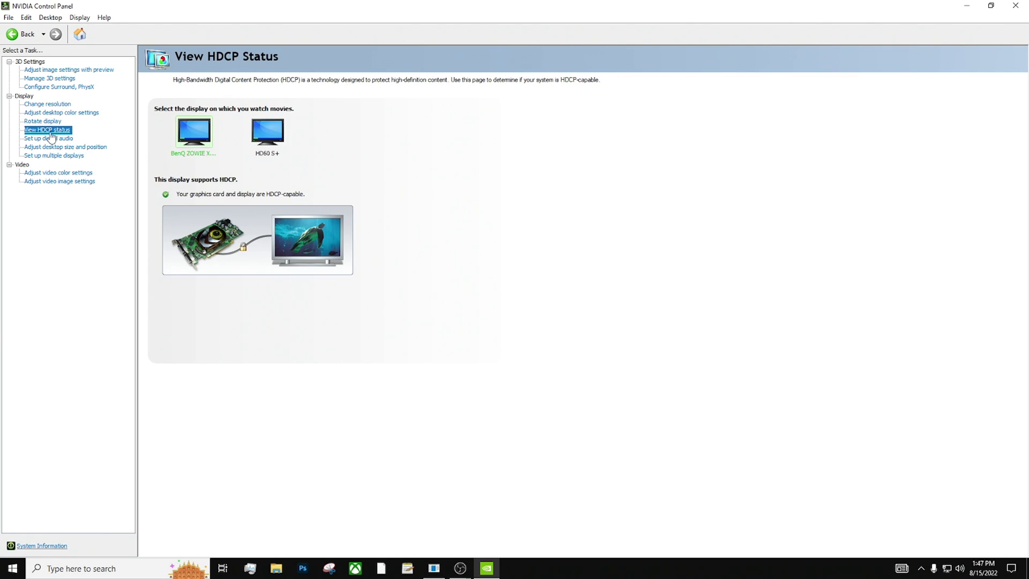
click(52, 138)
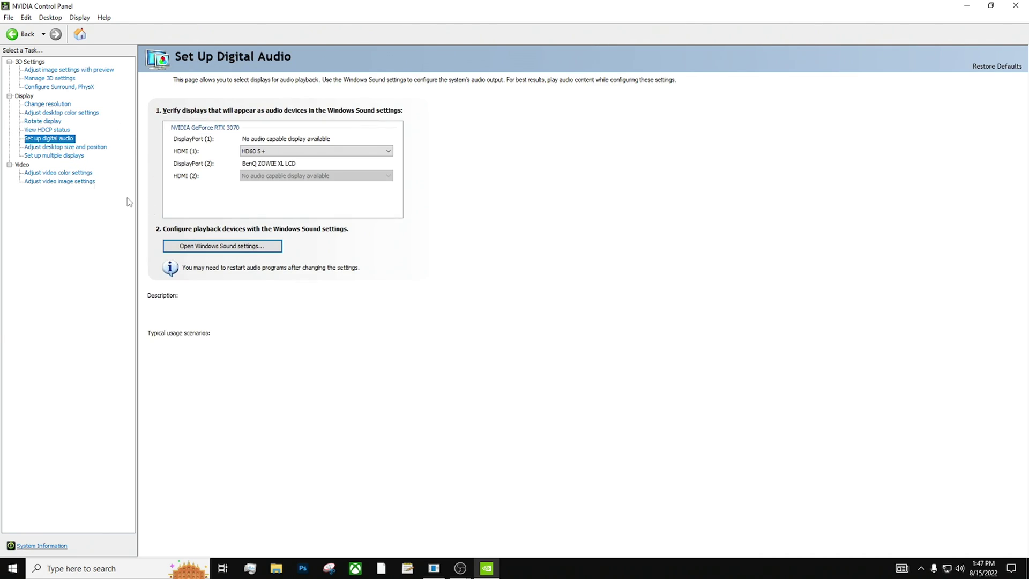
click(51, 147)
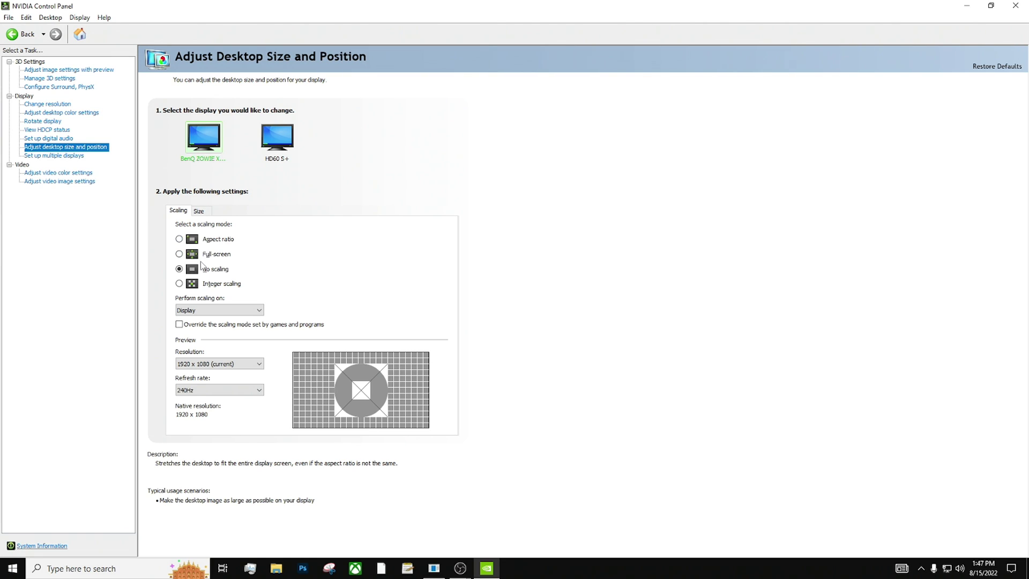
Keep scaling performed on Display, then go to the Set Up Multiple Displays page.
click(200, 311)
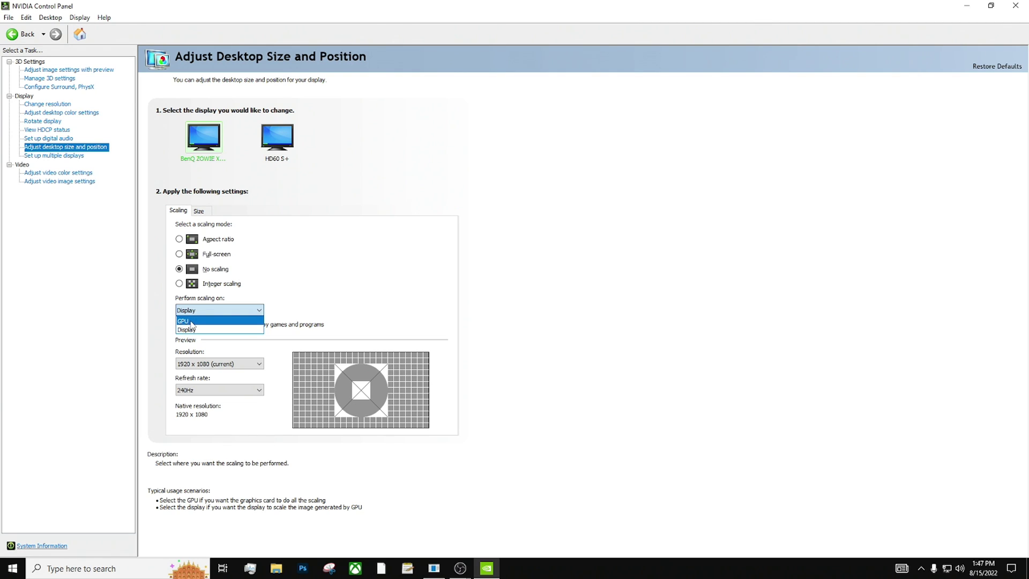
click(284, 241)
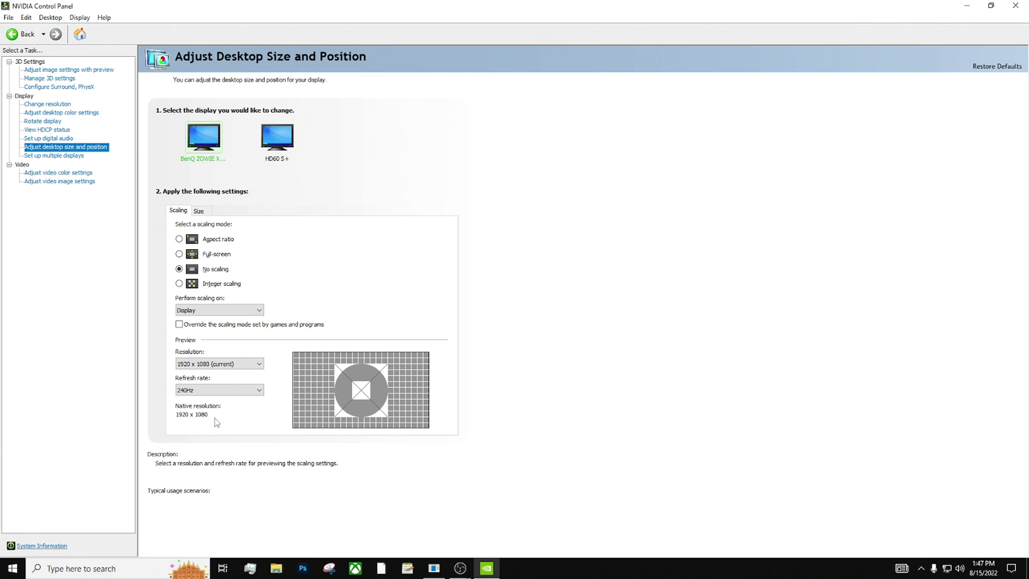
click(75, 156)
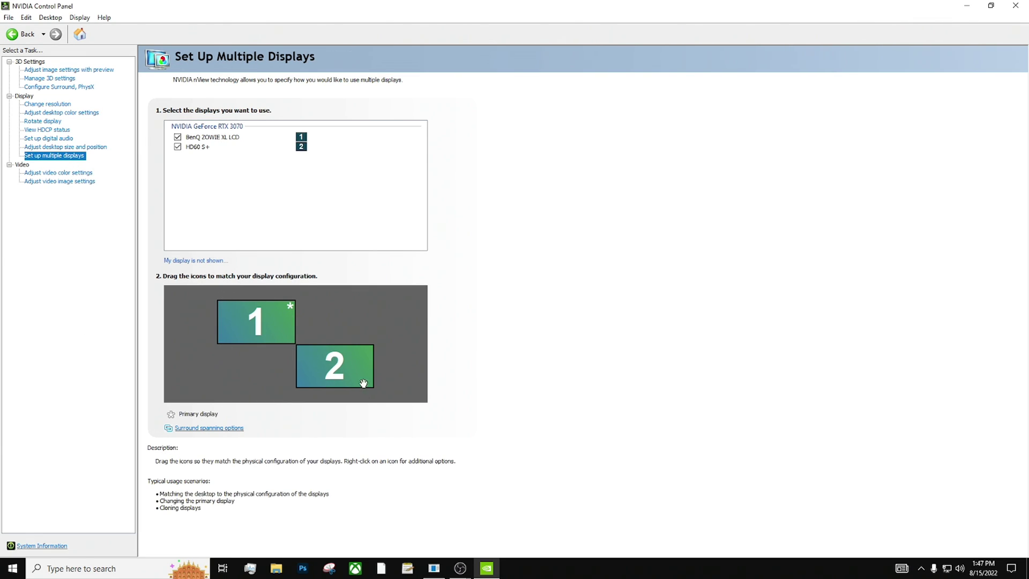
drag(313, 367, 312, 395)
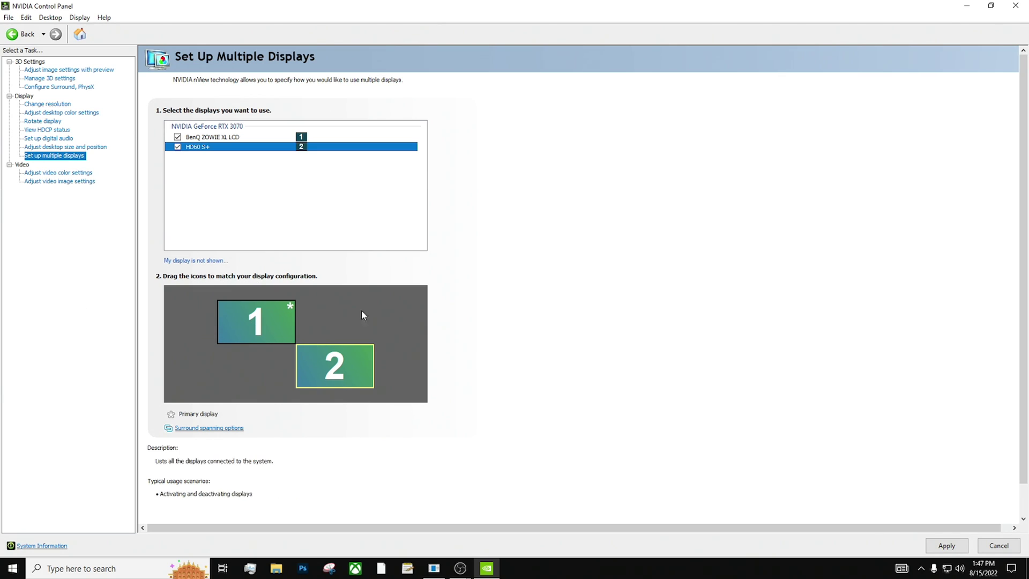
drag(341, 379, 336, 349)
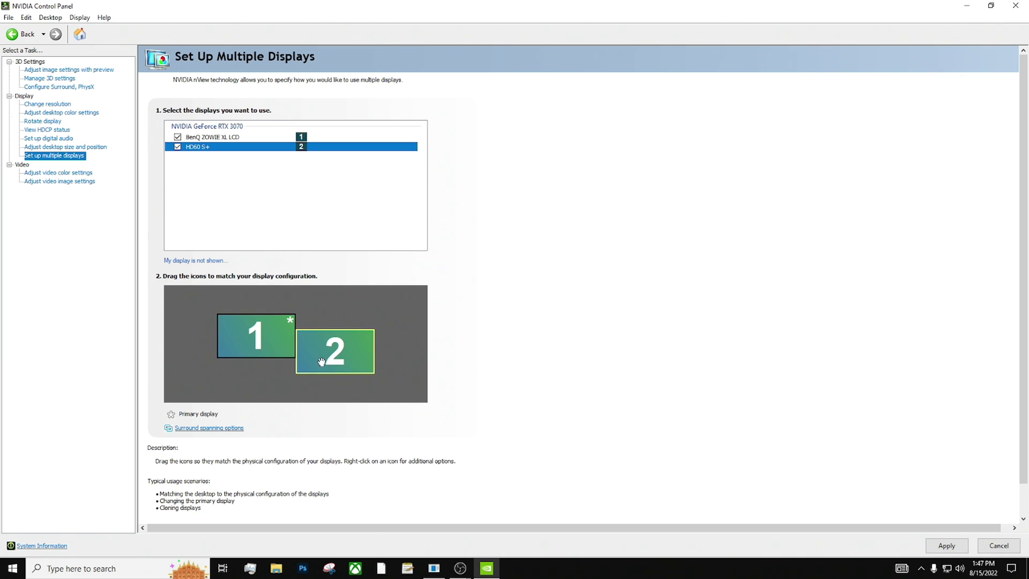
click(335, 349)
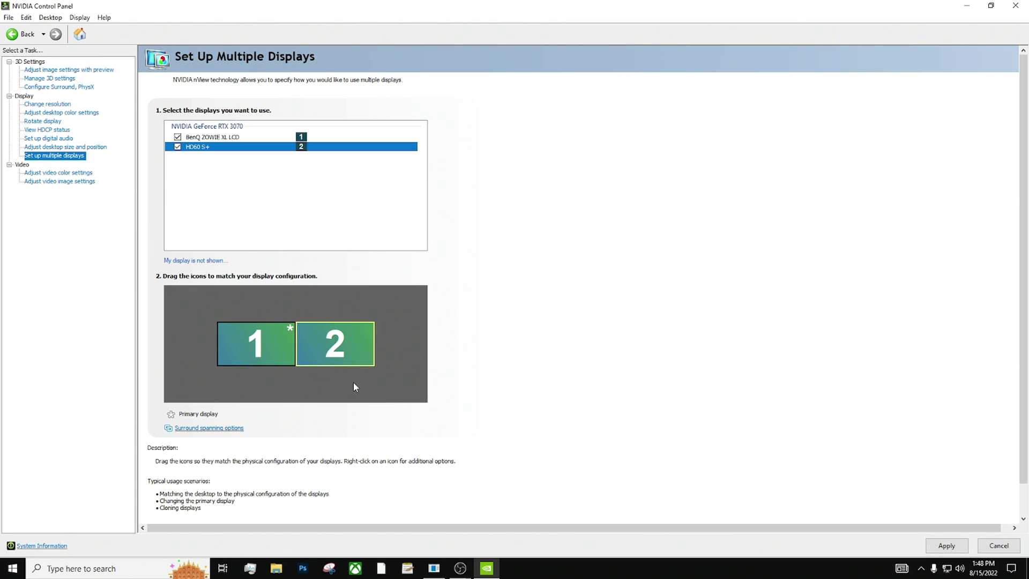
click(265, 345)
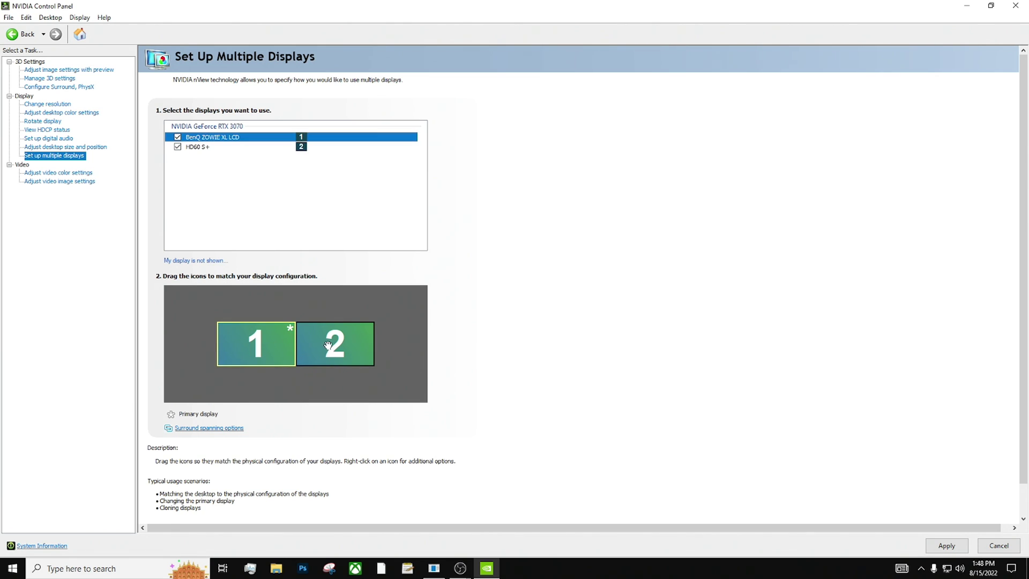
drag(328, 345, 326, 388)
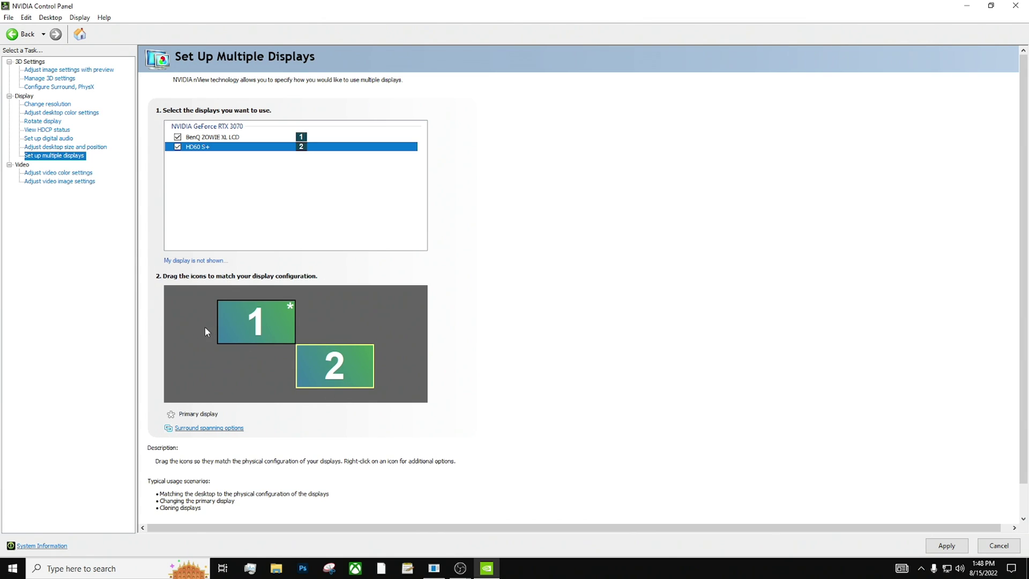
drag(236, 327, 320, 315)
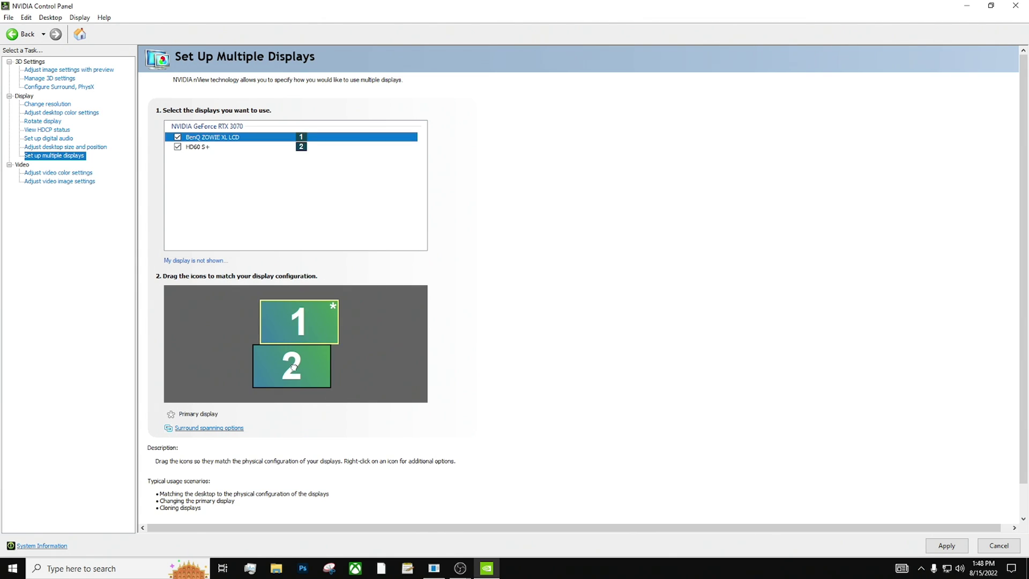
drag(293, 366, 380, 364)
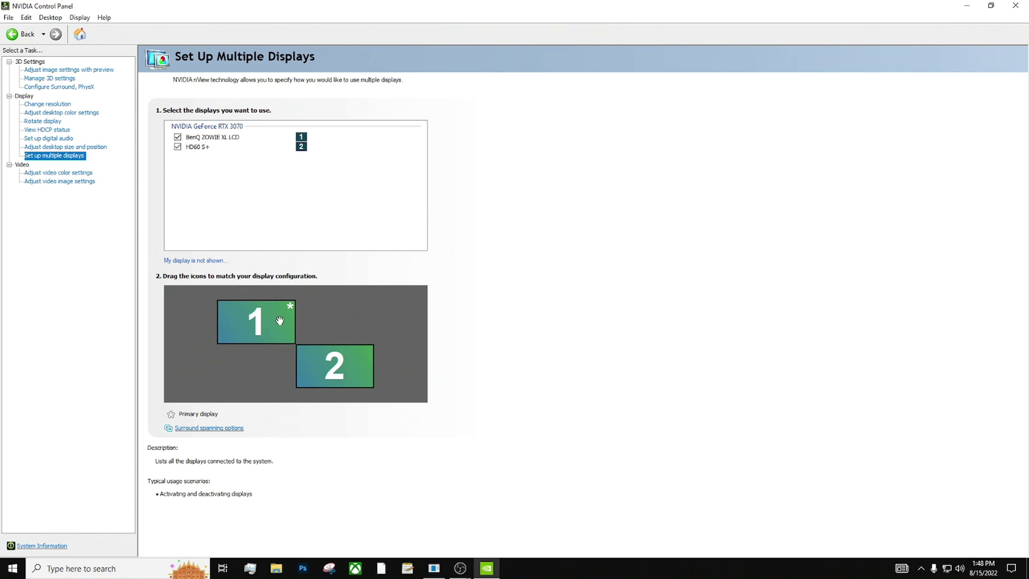
click(49, 172)
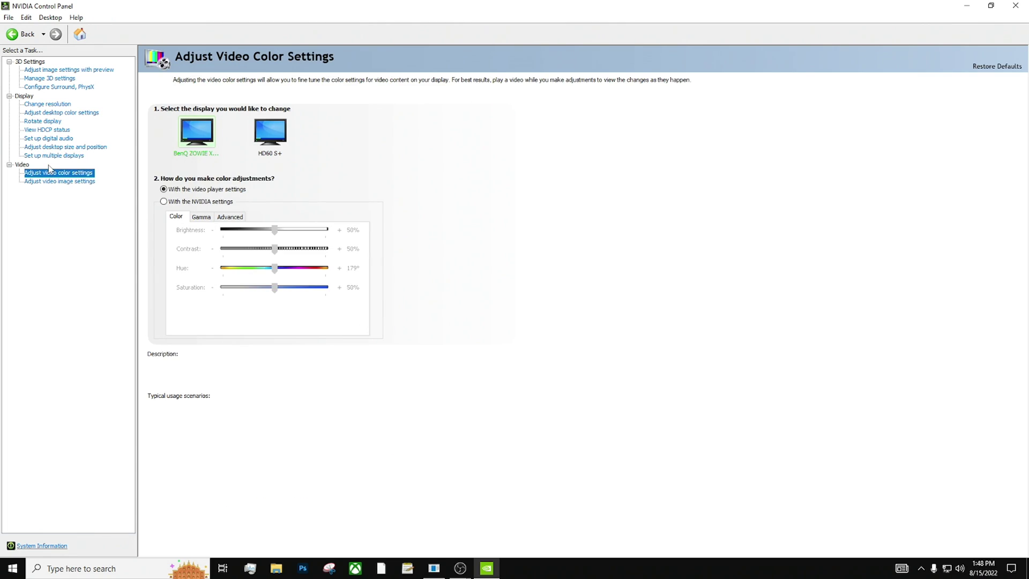
Use NVIDIA video colour settings with Full (0-255) dynamic range, apply, then view image settings.
click(174, 200)
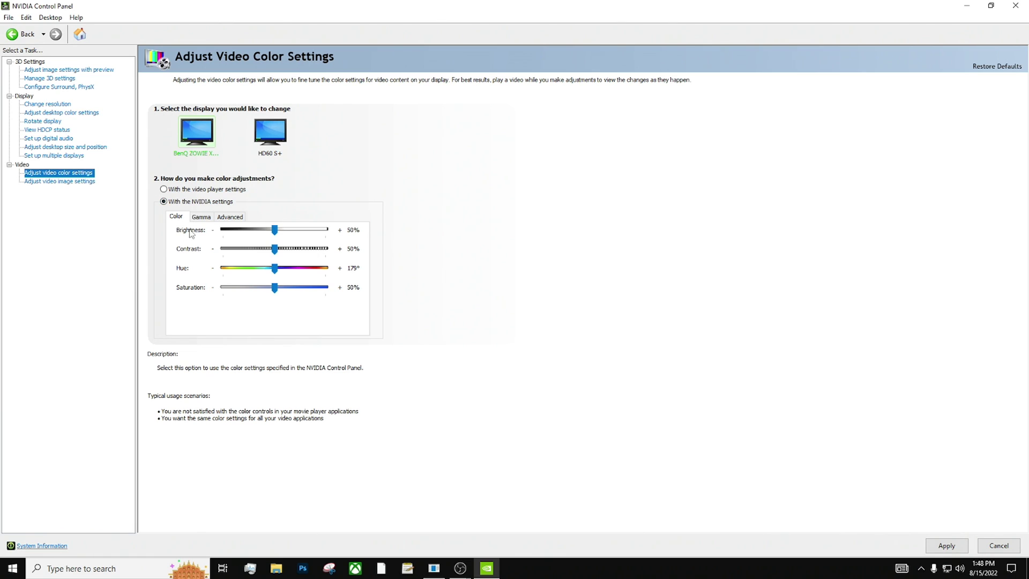
click(201, 217)
click(227, 216)
click(234, 237)
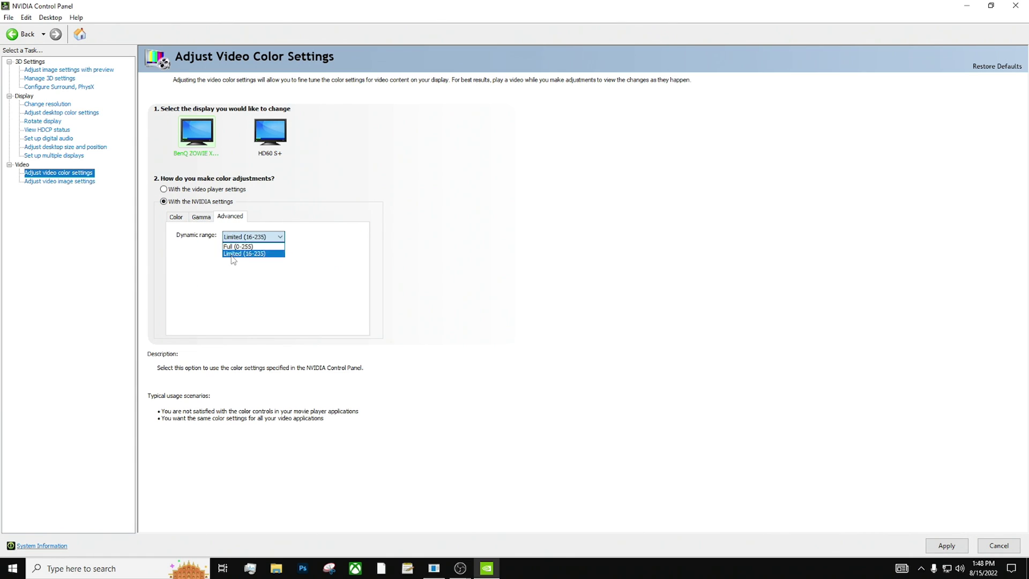
click(233, 255)
click(946, 545)
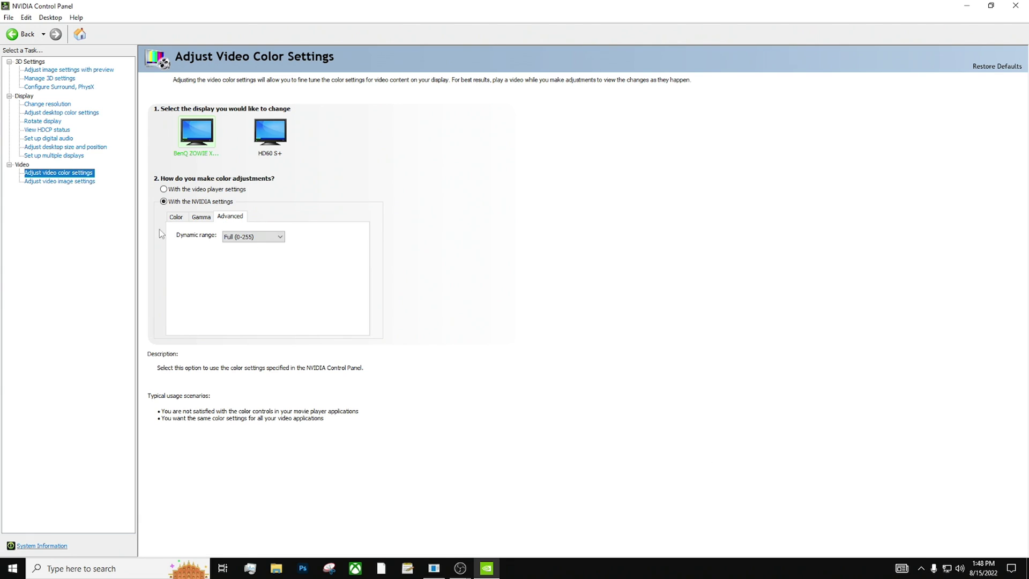
click(59, 181)
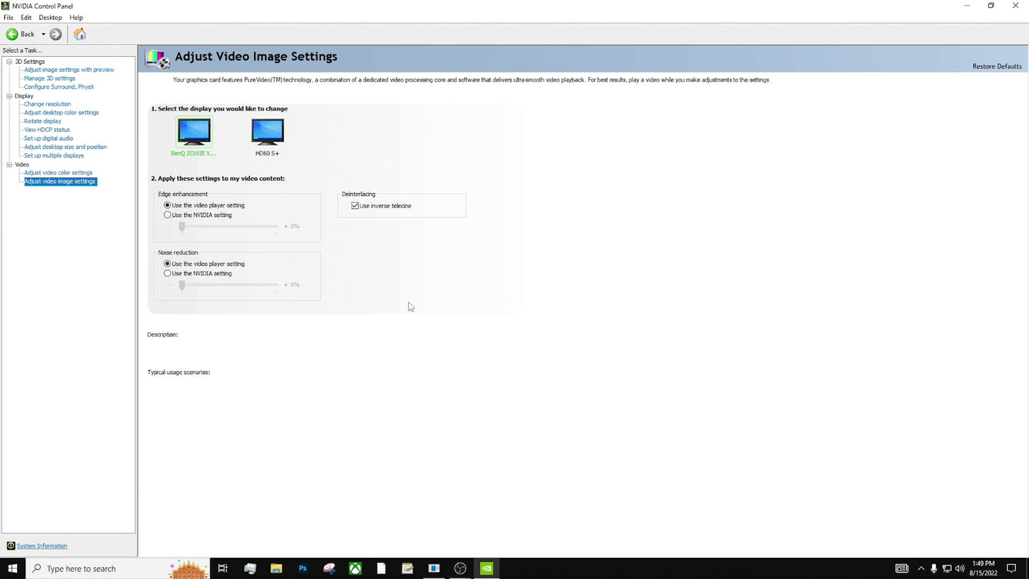
Go to Adjust image settings with preview under 3D Settings.
click(94, 70)
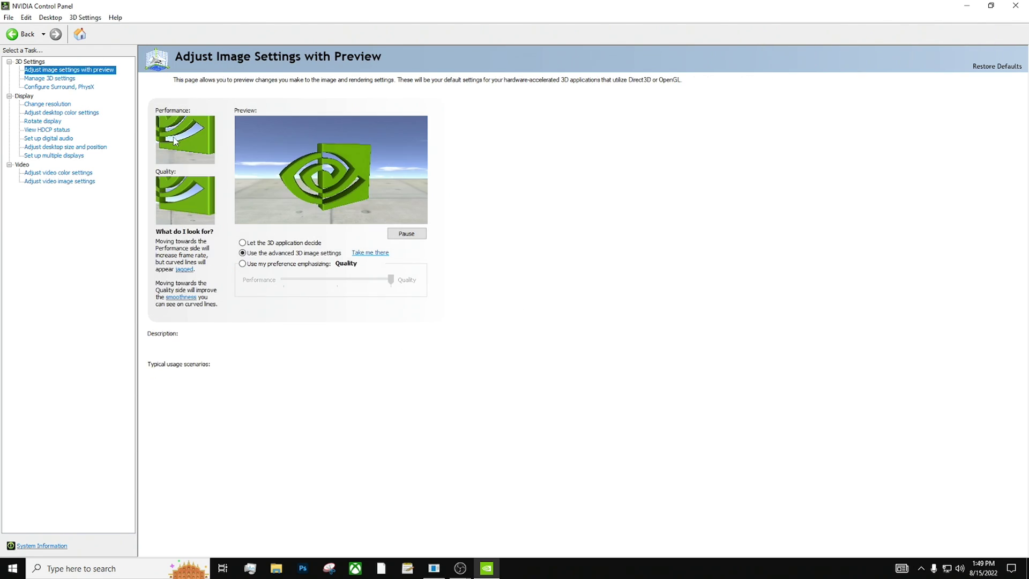